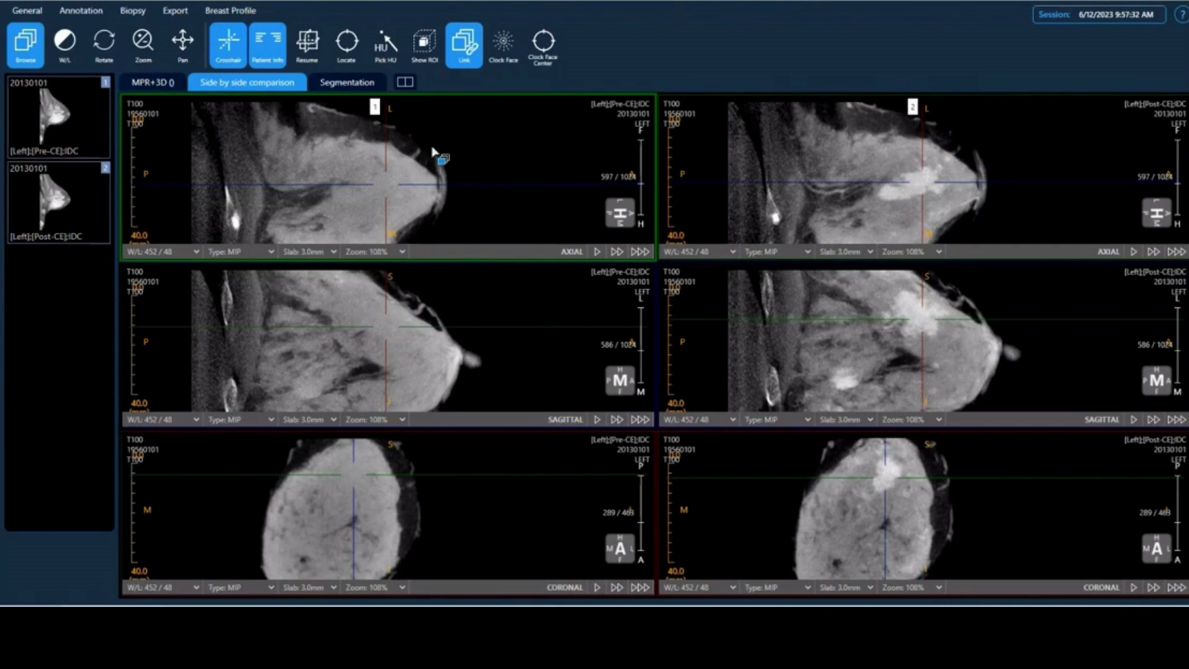
# Scroll the linked axial panes from slice 597 back to slice 587.
pyautogui.scroll(8, 465, 151)
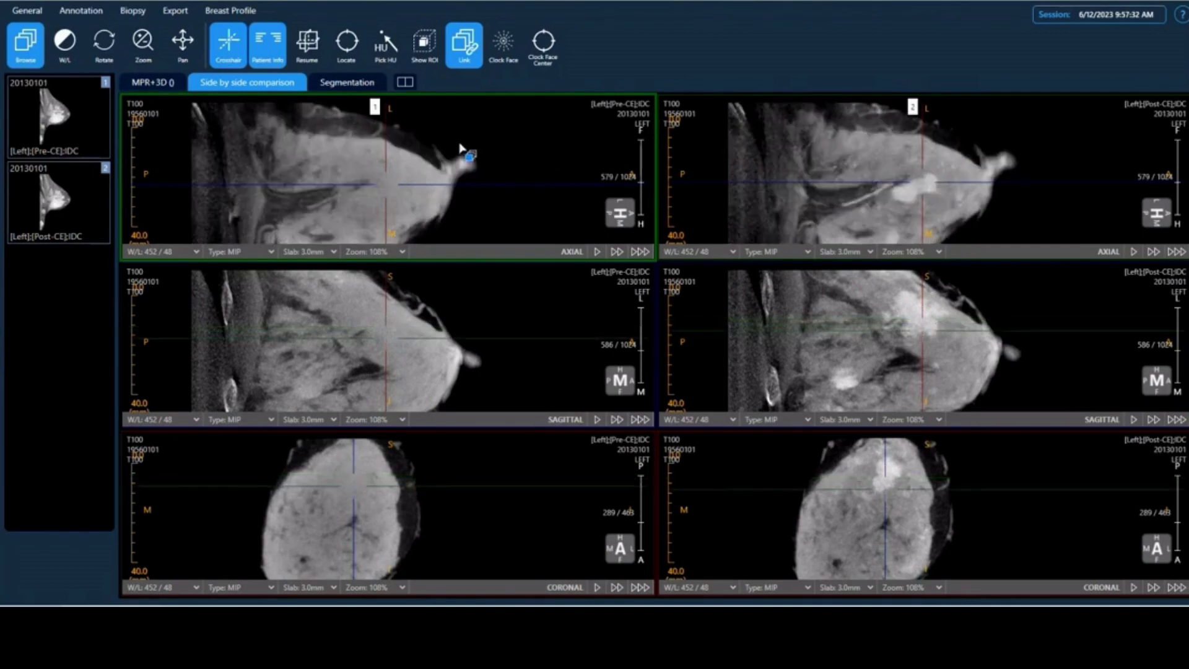
pyautogui.scroll(-3, 465, 141)
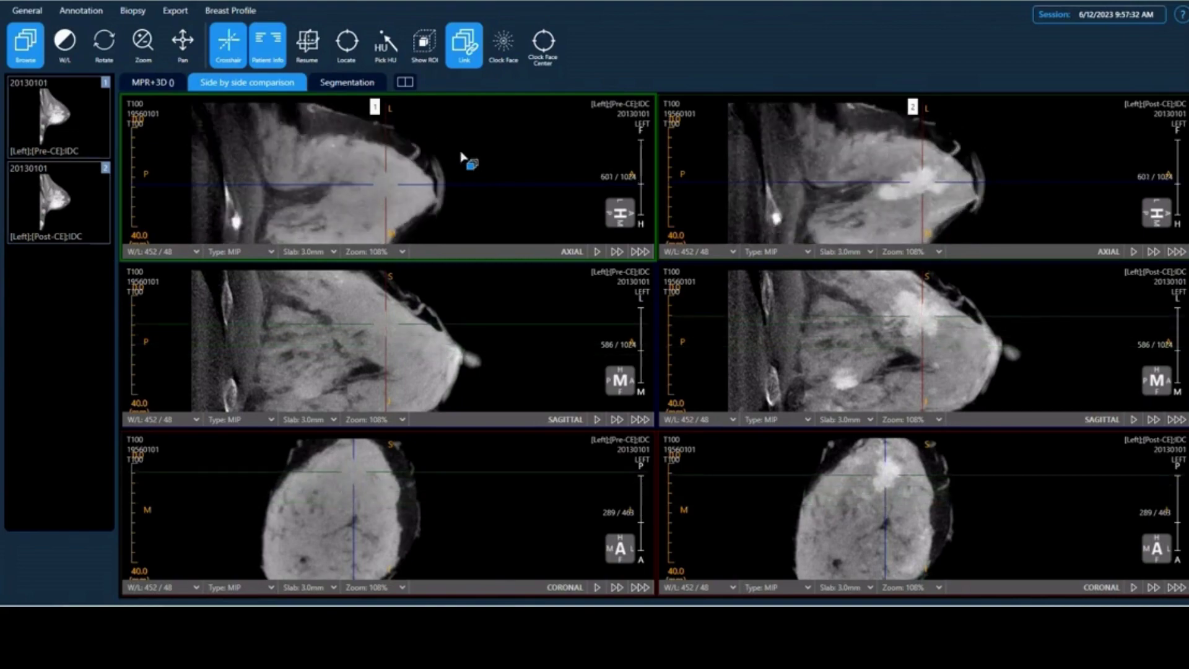
pyautogui.scroll(-7, 466, 142)
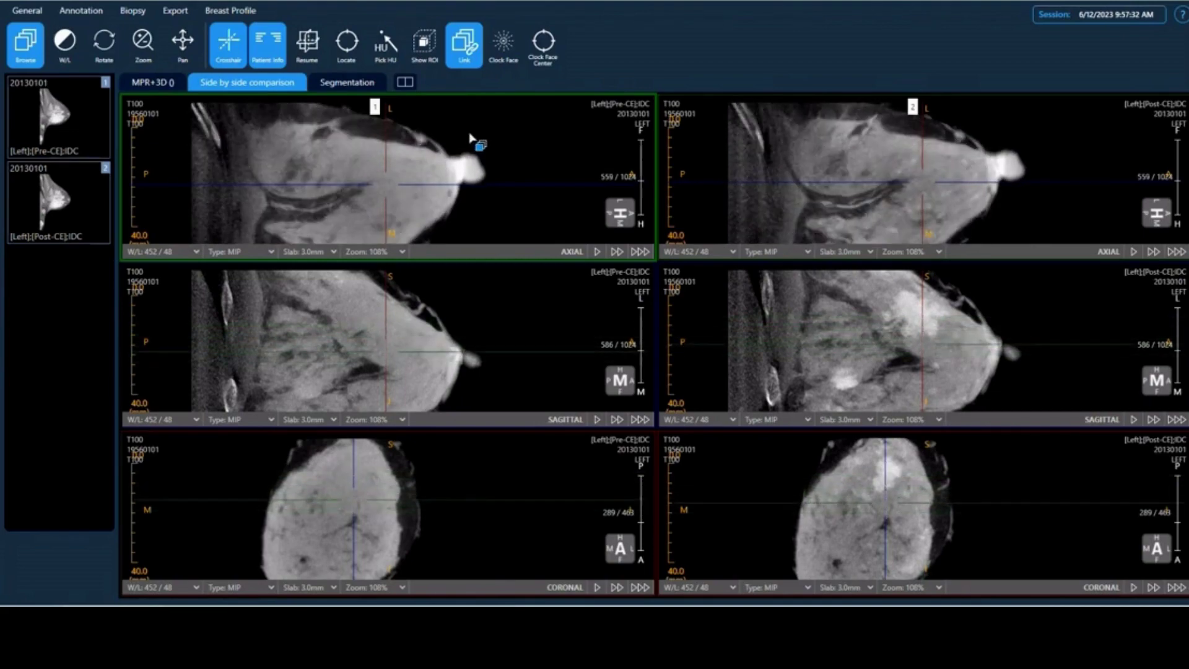
pyautogui.scroll(-12, 468, 148)
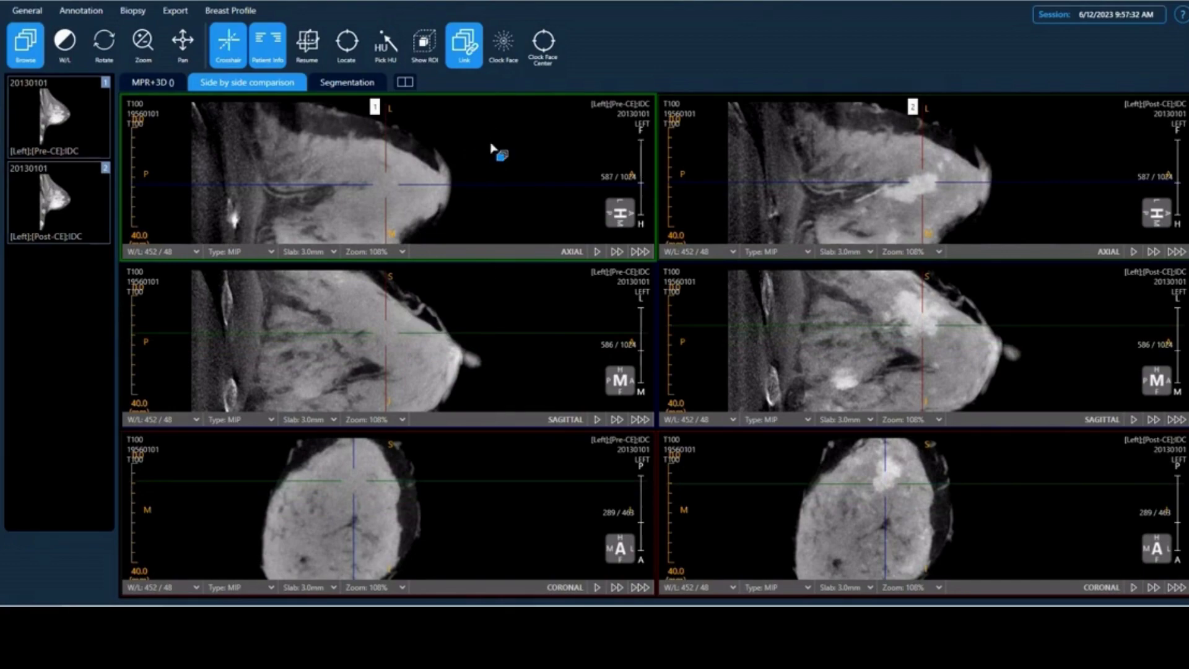
# Enlarge the axial pair to fill the layout and zoom both images to 138%.
pyautogui.doubleClick(494, 149)
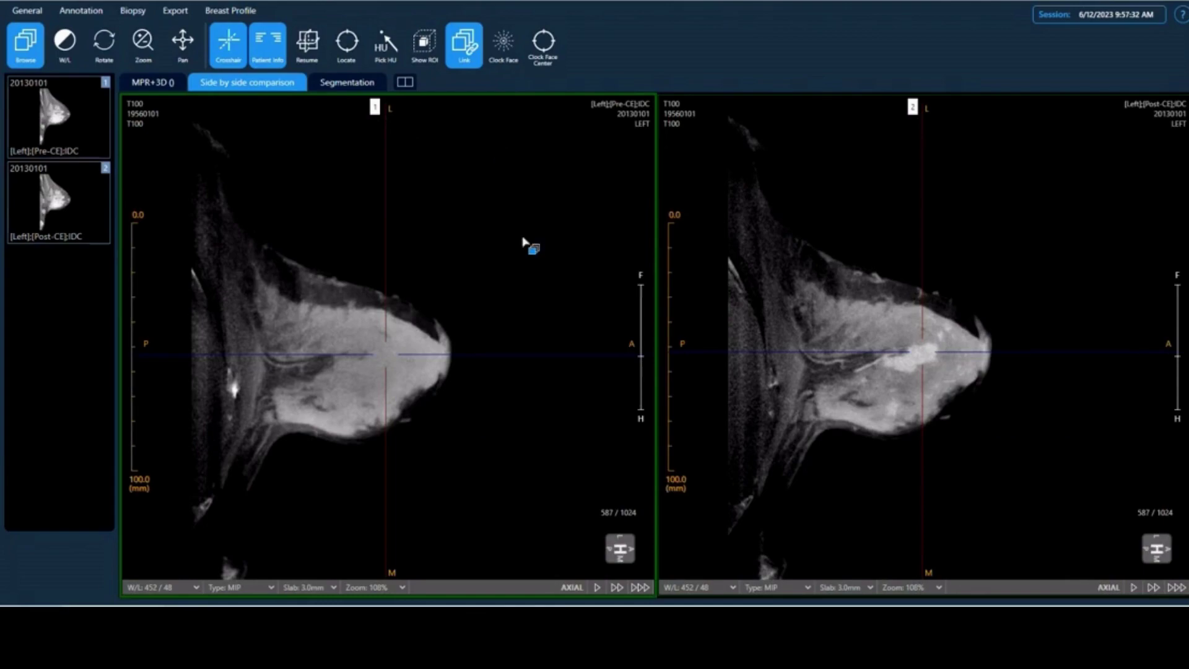
pyautogui.rightClick(511, 223)
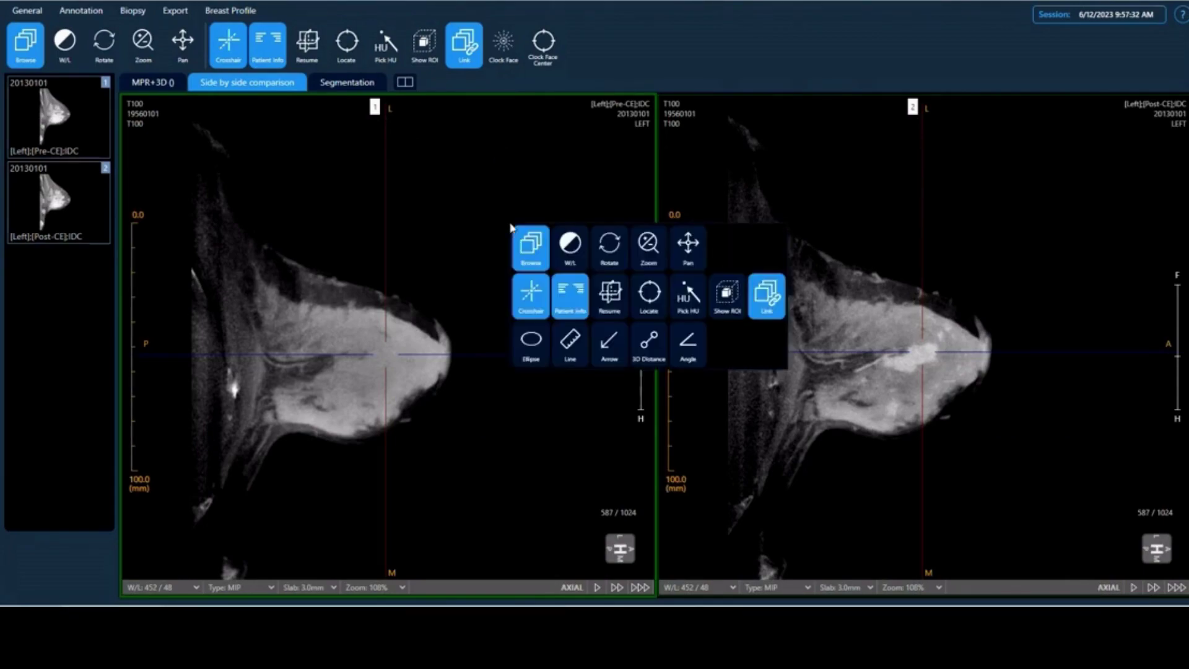
pyautogui.click(648, 244)
pyautogui.moveTo(515, 400); pyautogui.dragTo(510, 291)
# Set window/level on both axial images to 410/64.
pyautogui.rightClick(508, 227)
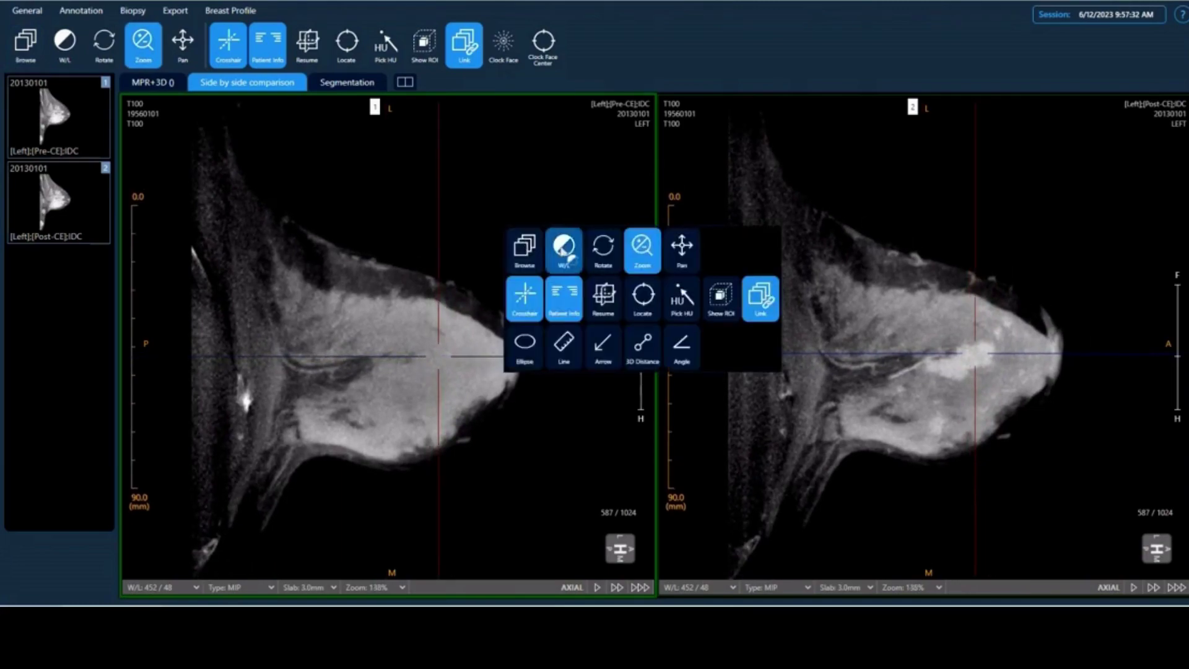
pyautogui.click(562, 251)
pyautogui.moveTo(508, 209)
pyautogui.mouseDown()
pyautogui.moveTo(508, 228)
pyautogui.moveTo(504, 202)
pyautogui.moveTo(514, 202)
pyautogui.moveTo(497, 218)
pyautogui.mouseUp()
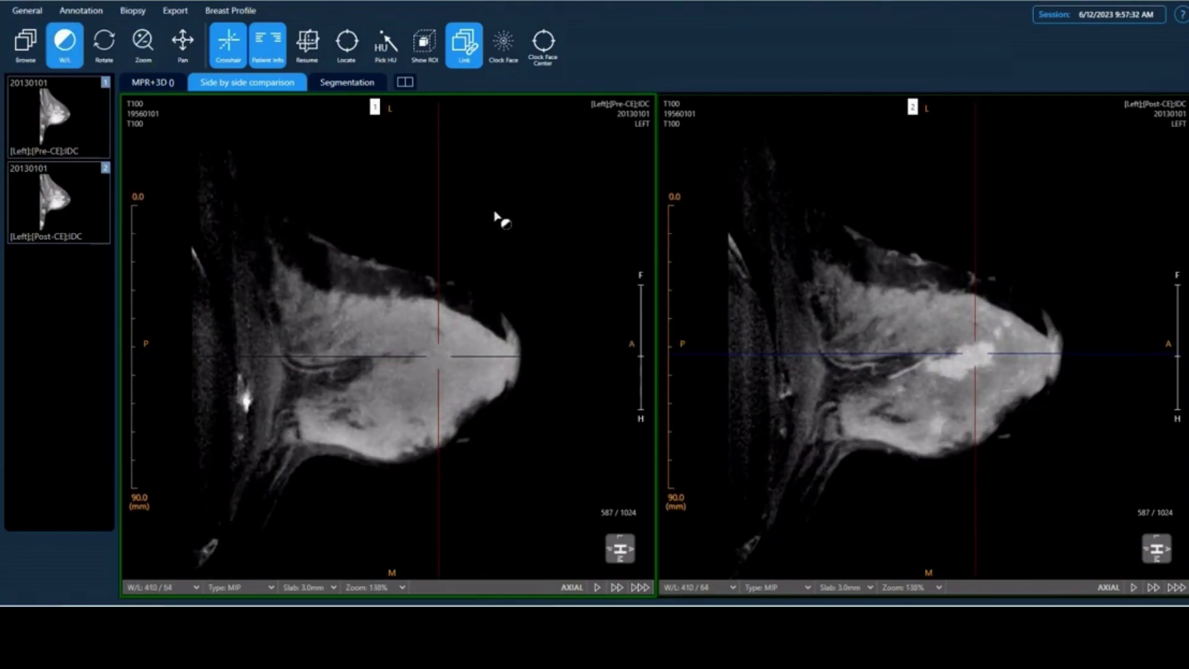
# Switch back to Browse and page both linked series through the axial slices.
pyautogui.rightClick(532, 200)
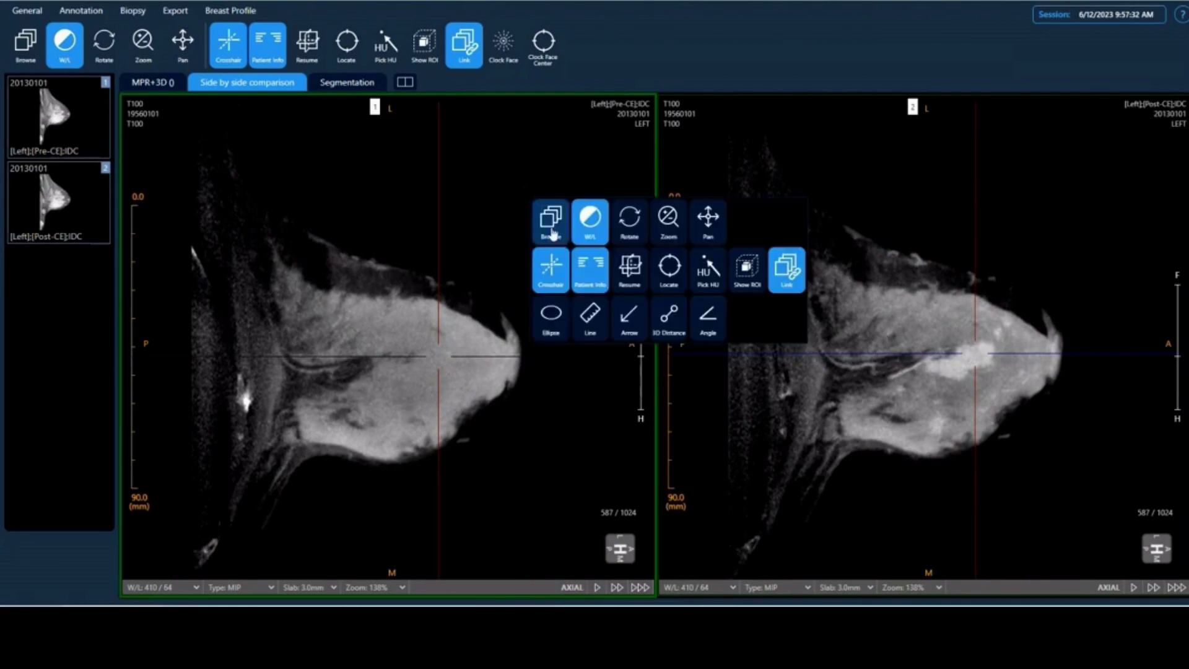
pyautogui.click(550, 220)
pyautogui.moveTo(540, 444); pyautogui.dragTo(533, 411)
pyautogui.moveTo(526, 232); pyautogui.dragTo(541, 290)
pyautogui.moveTo(542, 226); pyautogui.dragTo(545, 168)
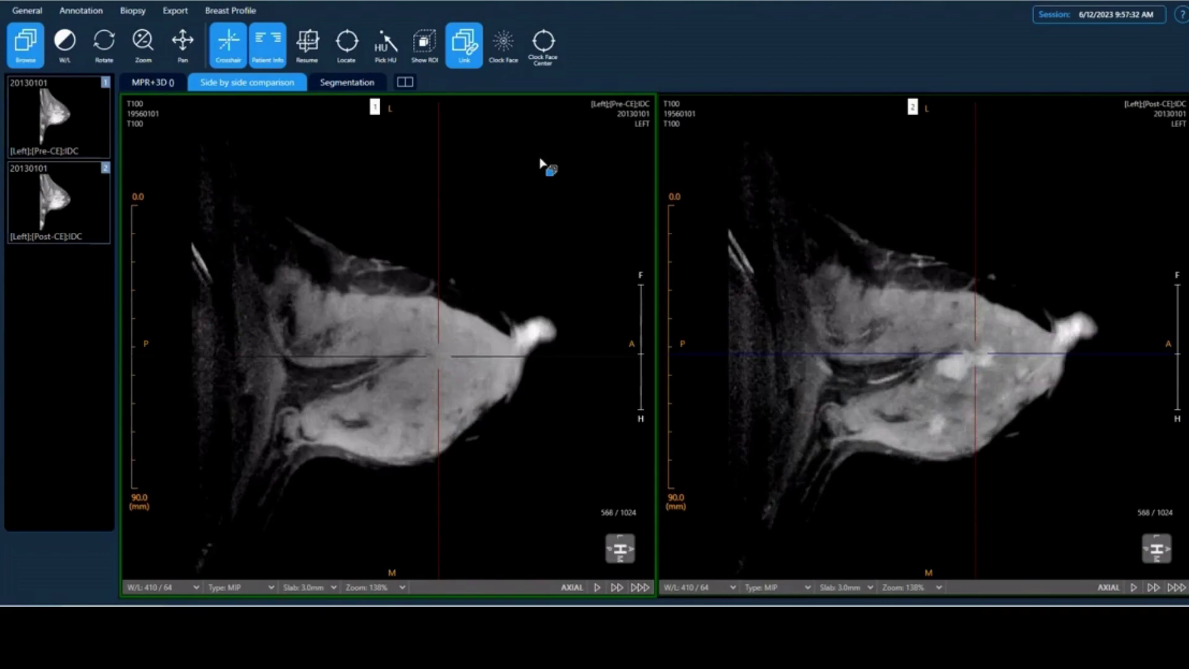
# Page both series to slice 593 and put the crosshair on the post-contrast enhancing mass.
pyautogui.moveTo(534, 425); pyautogui.dragTo(542, 478)
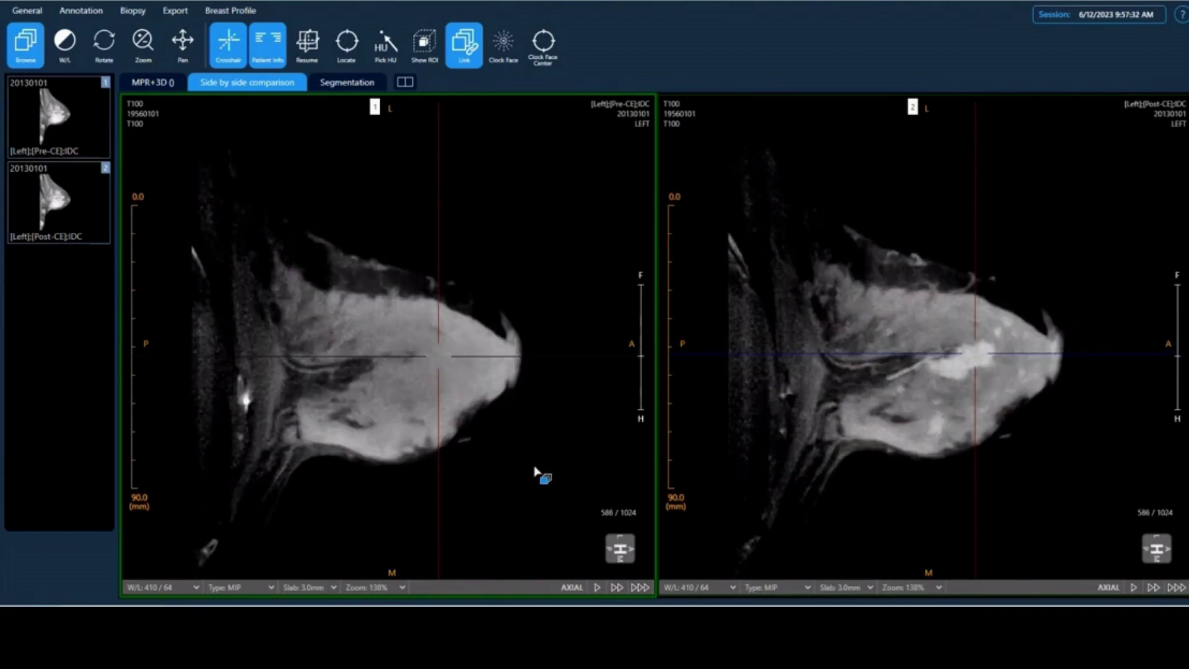
pyautogui.moveTo(543, 236); pyautogui.dragTo(543, 246)
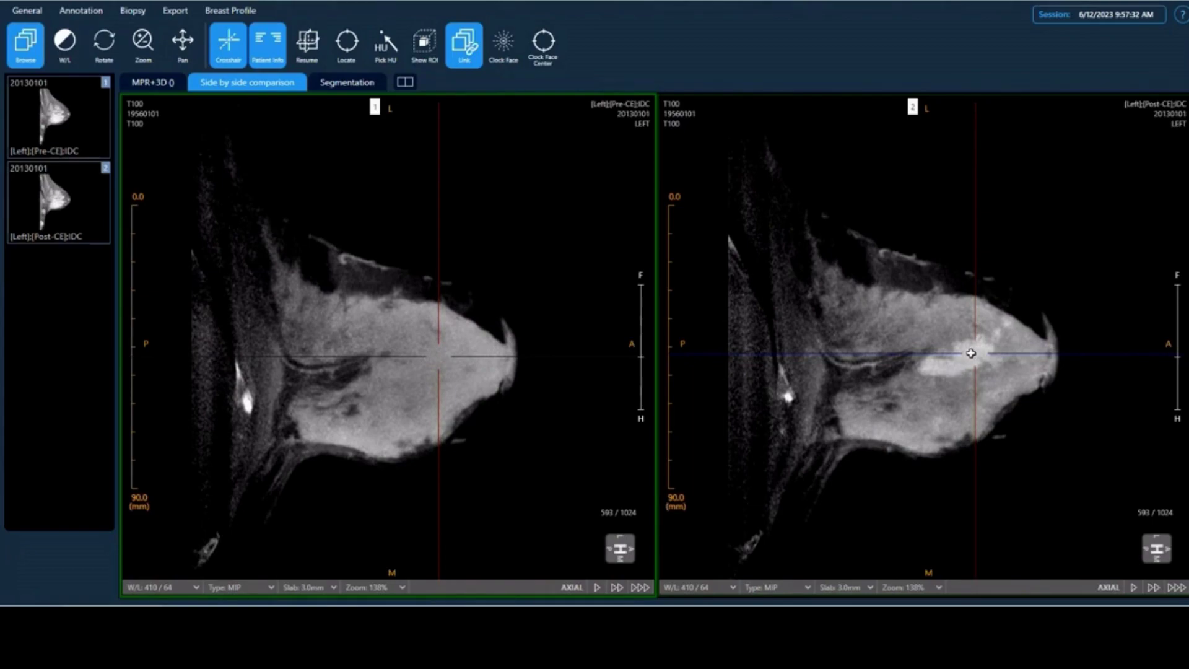
pyautogui.moveTo(971, 353); pyautogui.dragTo(971, 357)
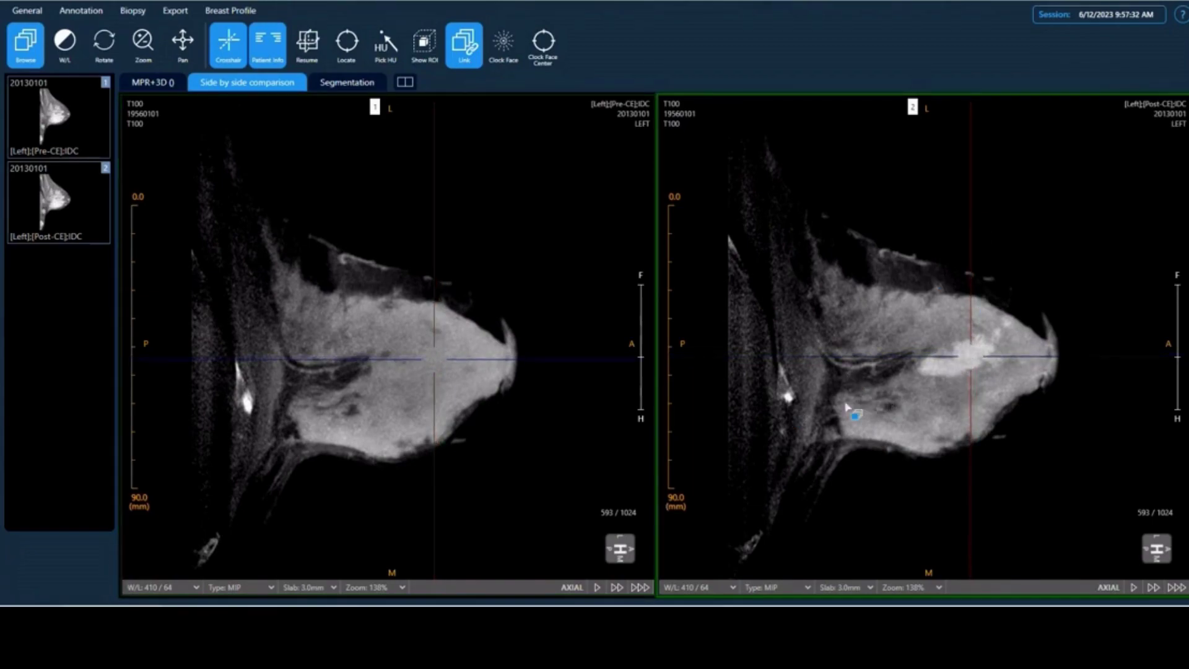
# Show all three view rows, enlarge the sagittal pair, and crosshair the upper enhancing area.
pyautogui.doubleClick(1016, 259)
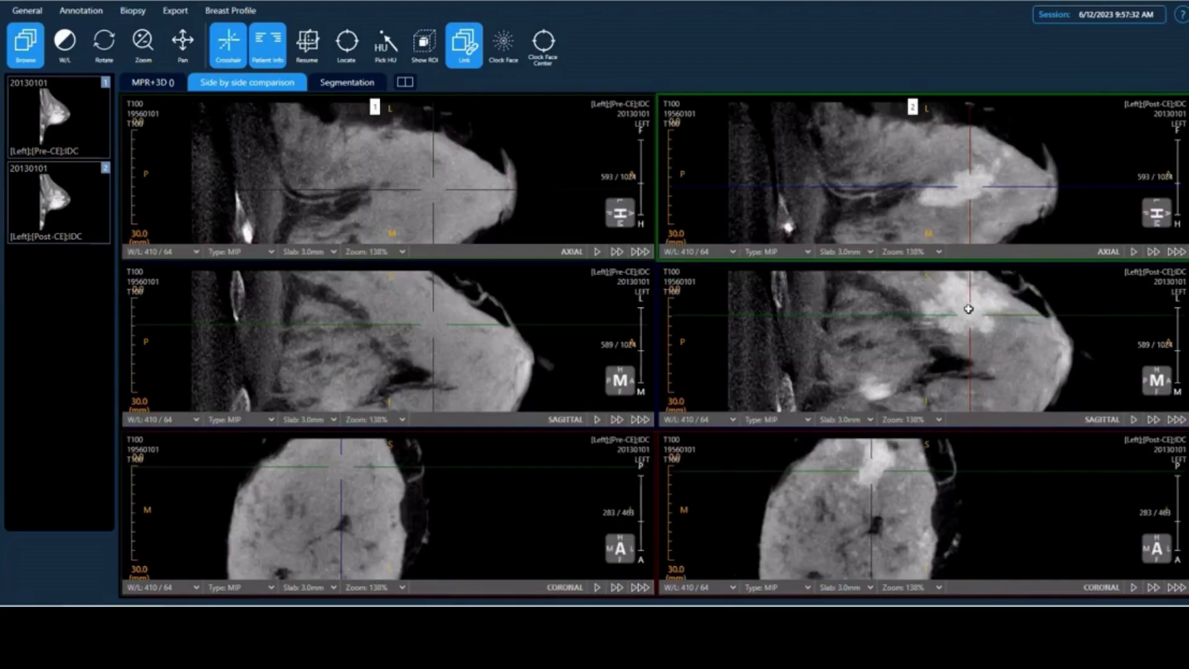
pyautogui.doubleClick(1030, 347)
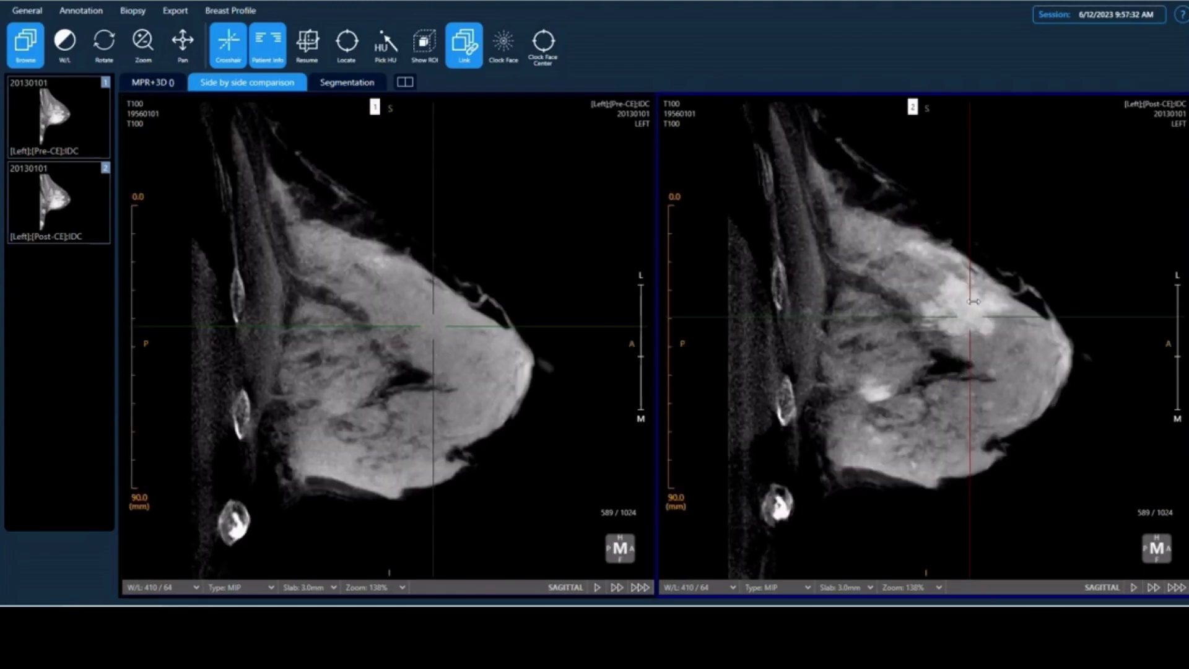
pyautogui.moveTo(973, 319); pyautogui.dragTo(967, 308)
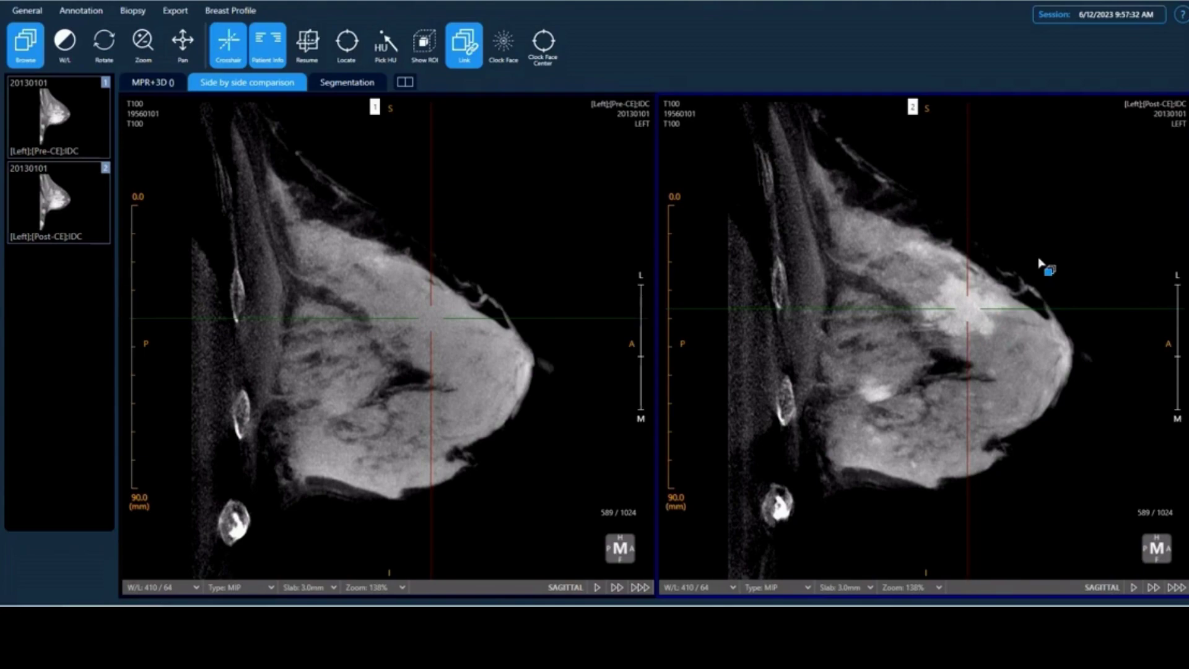
# Scroll sagittal slices to 566, crosshair the lower enhancing spot, and restore the six-pane grid.
pyautogui.scroll(-2, 1039, 267)
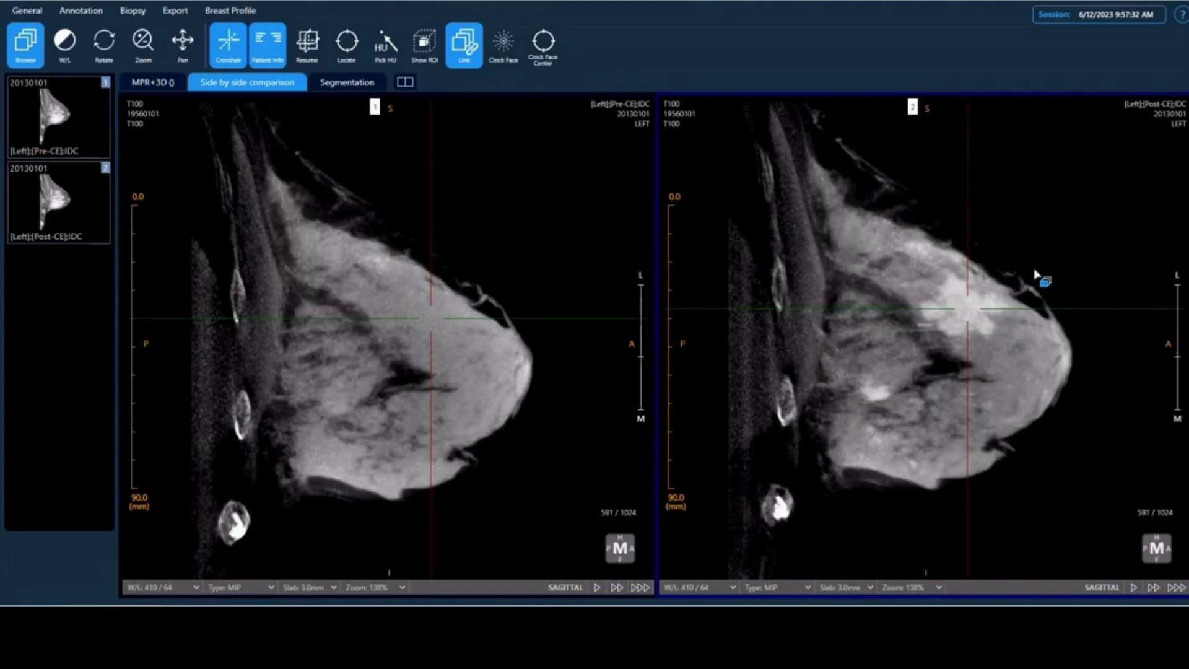
pyautogui.scroll(-9, 1036, 274)
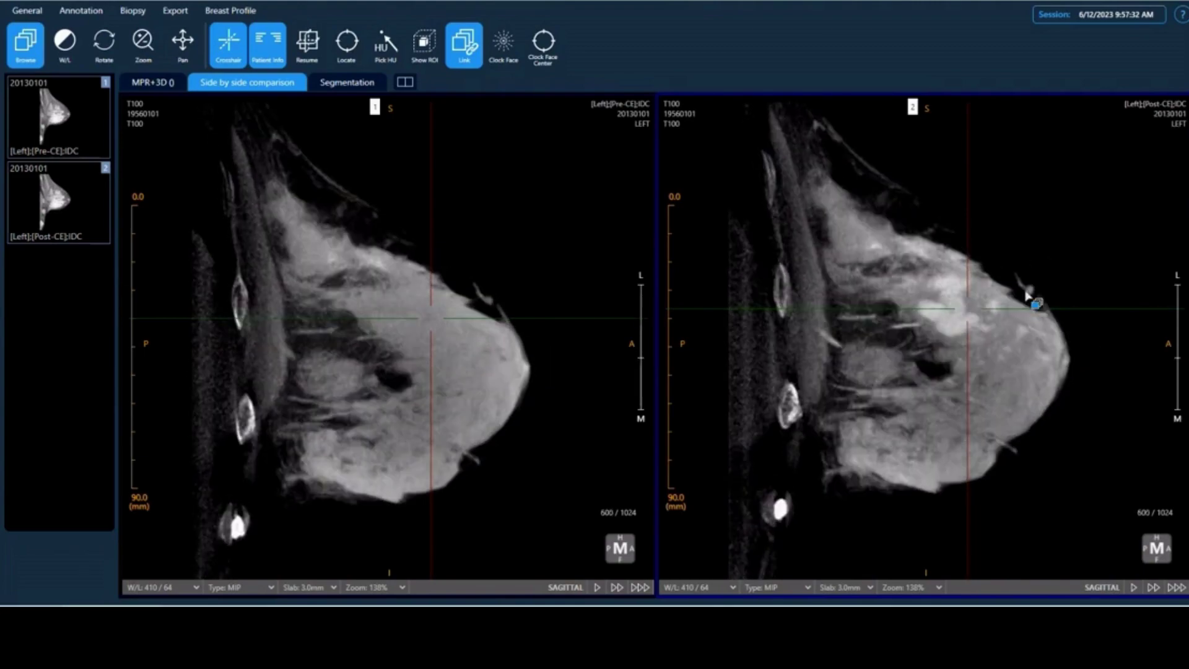
pyautogui.scroll(6, 1033, 294)
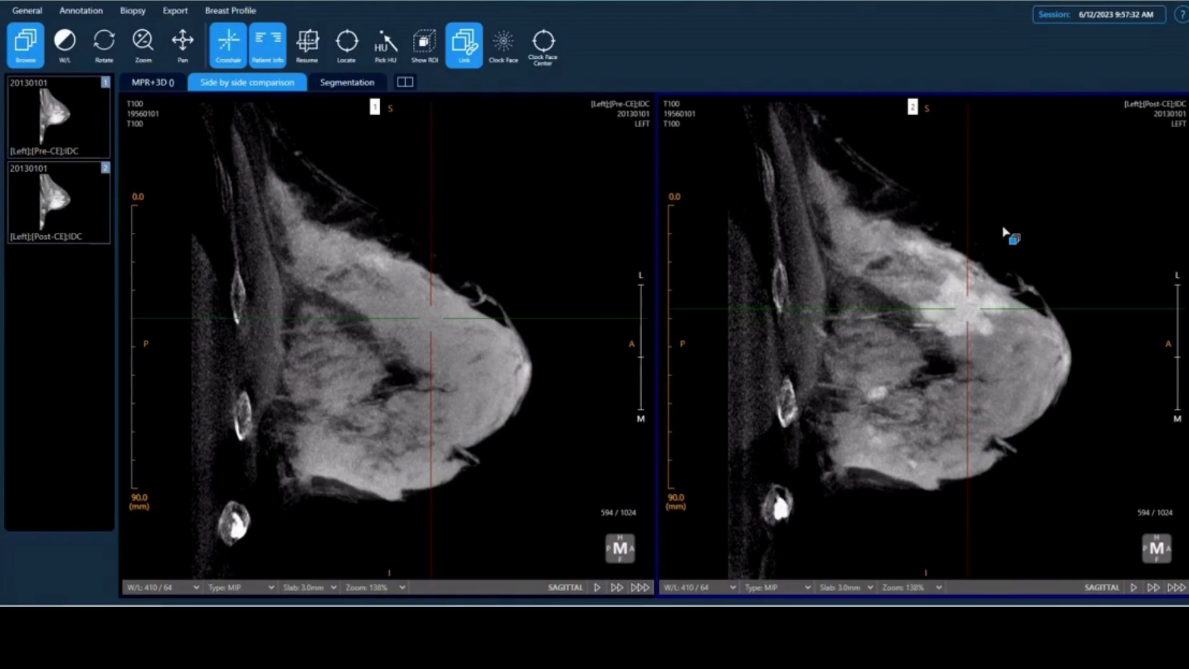
pyautogui.scroll(4, 1019, 224)
pyautogui.scroll(20, 1027, 403)
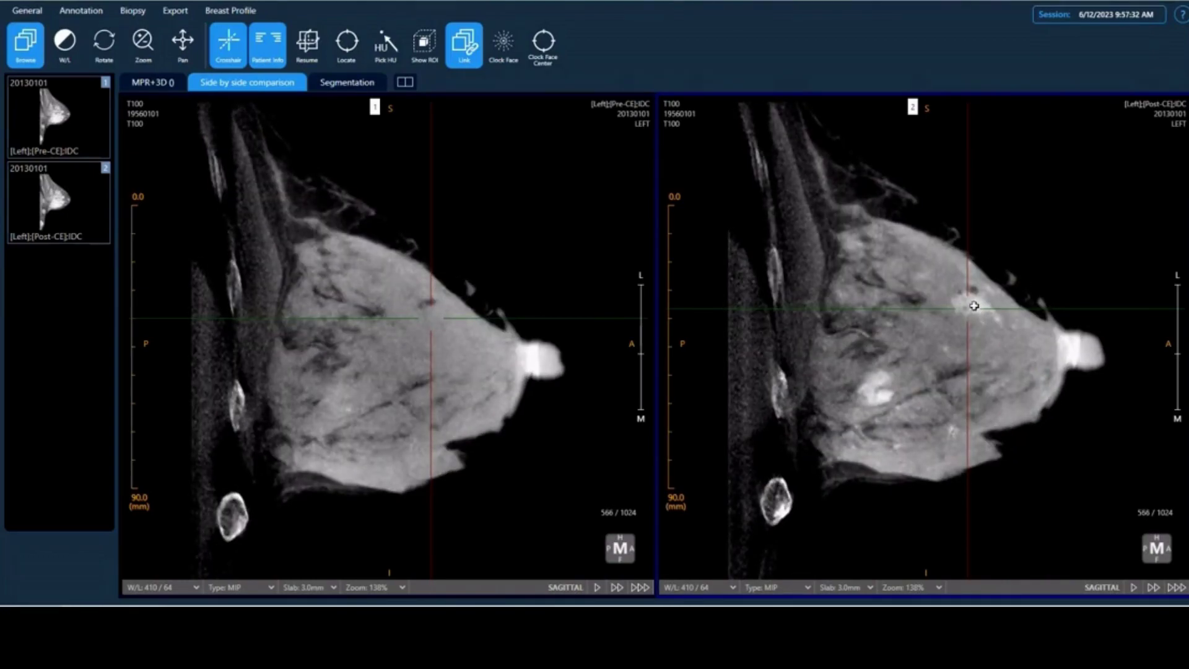
pyautogui.moveTo(975, 306); pyautogui.dragTo(866, 395)
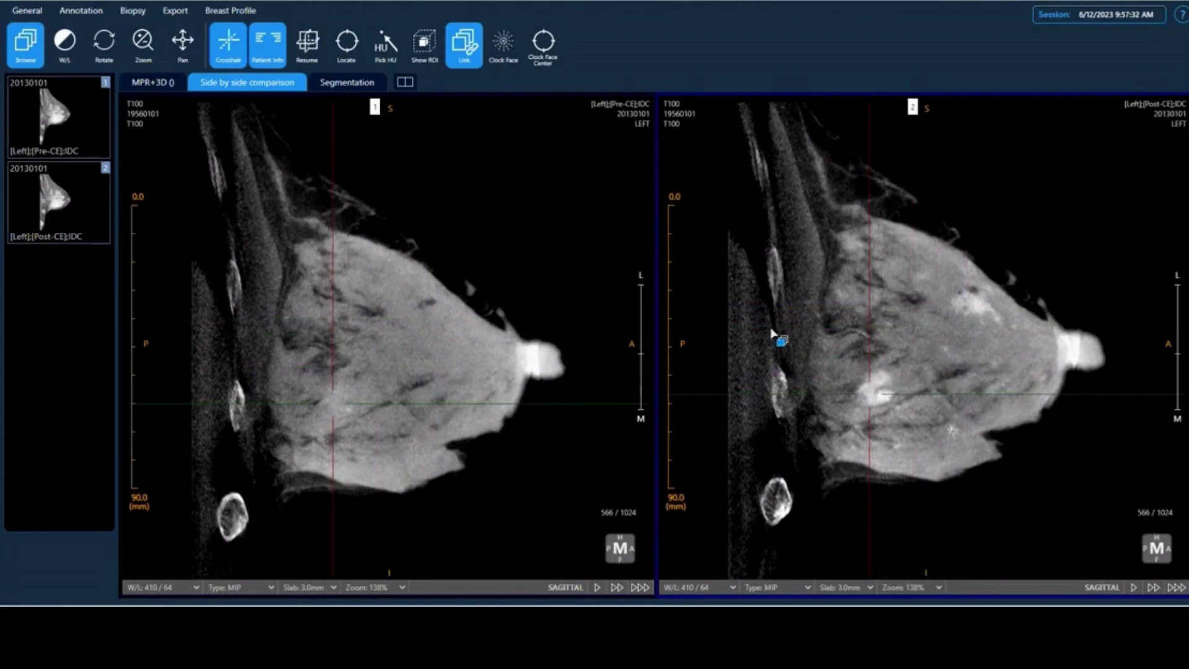
pyautogui.doubleClick(946, 345)
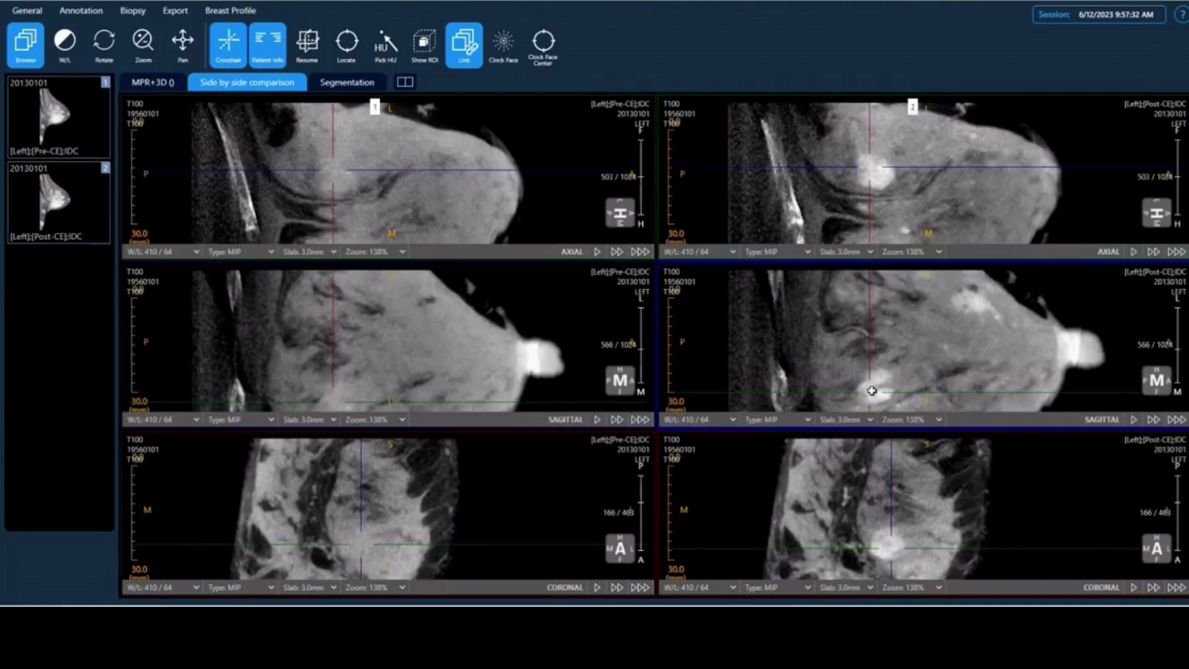
# Nudge the crosshair onto the lesion centre and make the post-contrast axial pane active.
pyautogui.moveTo(872, 391)
pyautogui.mouseDown()
pyautogui.moveTo(926, 322)
pyautogui.moveTo(966, 303)
pyautogui.moveTo(910, 304)
pyautogui.moveTo(875, 353)
pyautogui.moveTo(871, 391)
pyautogui.moveTo(967, 297)
pyautogui.moveTo(874, 386)
pyautogui.mouseUp()
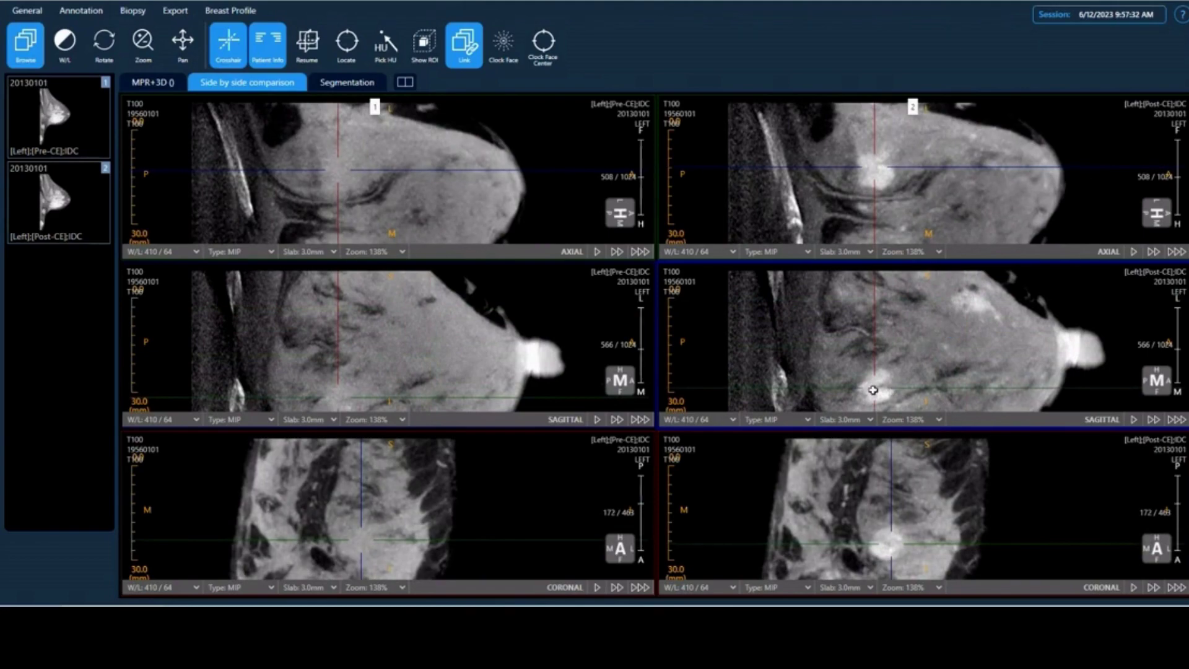
pyautogui.moveTo(873, 391); pyautogui.dragTo(868, 385)
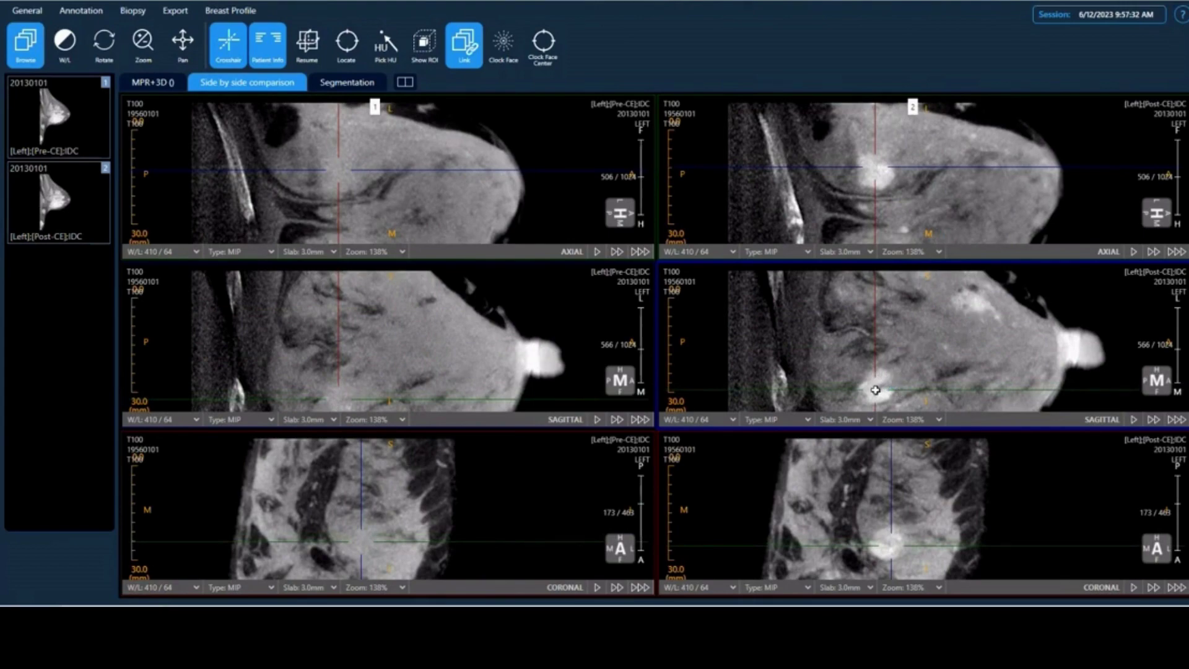
pyautogui.moveTo(875, 390); pyautogui.dragTo(878, 390)
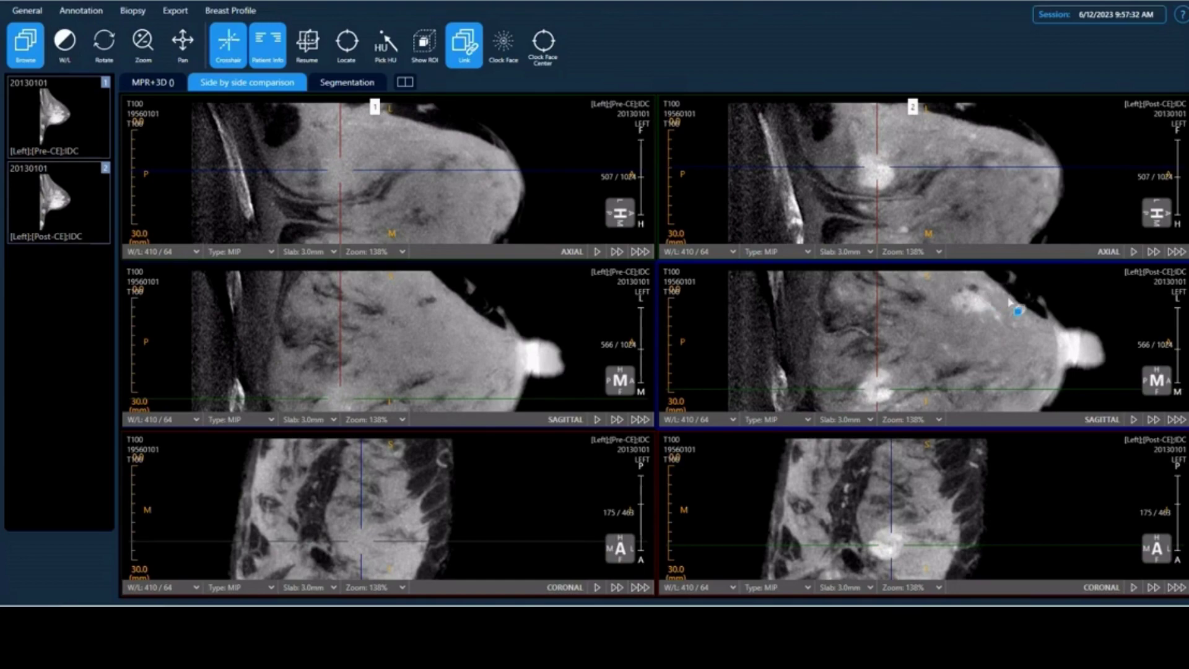
pyautogui.click(877, 169)
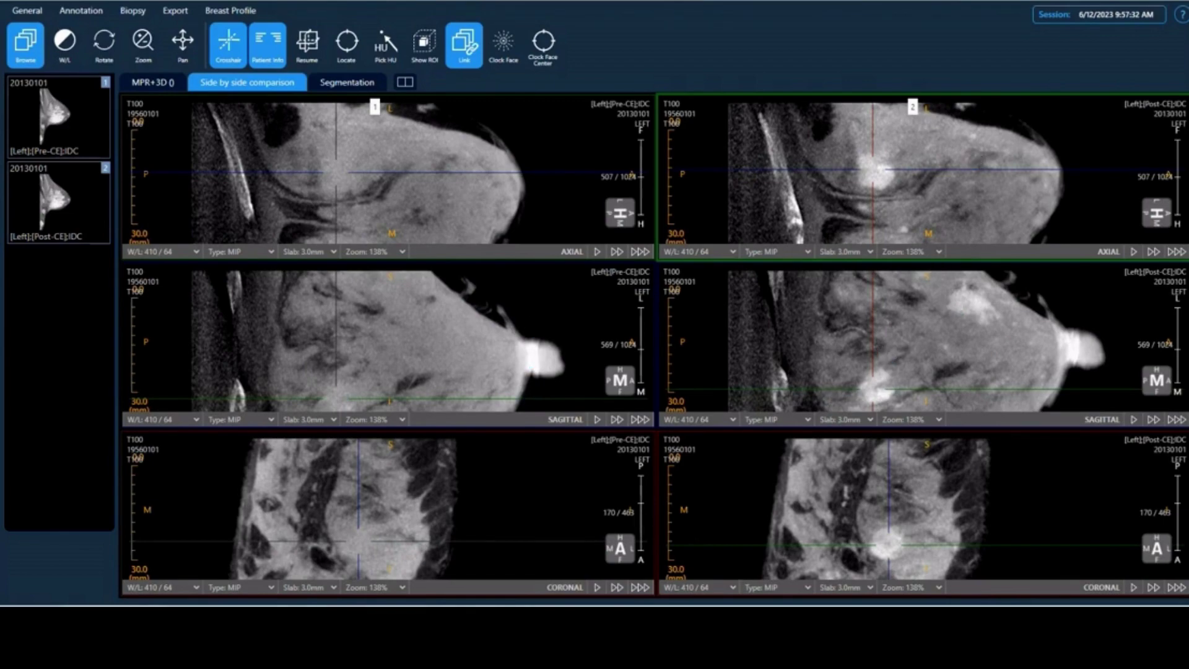
# Switch to the mammography viewer and back, then scroll the sagittal panes to slice 552.
pyautogui.moveTo(563, 616)
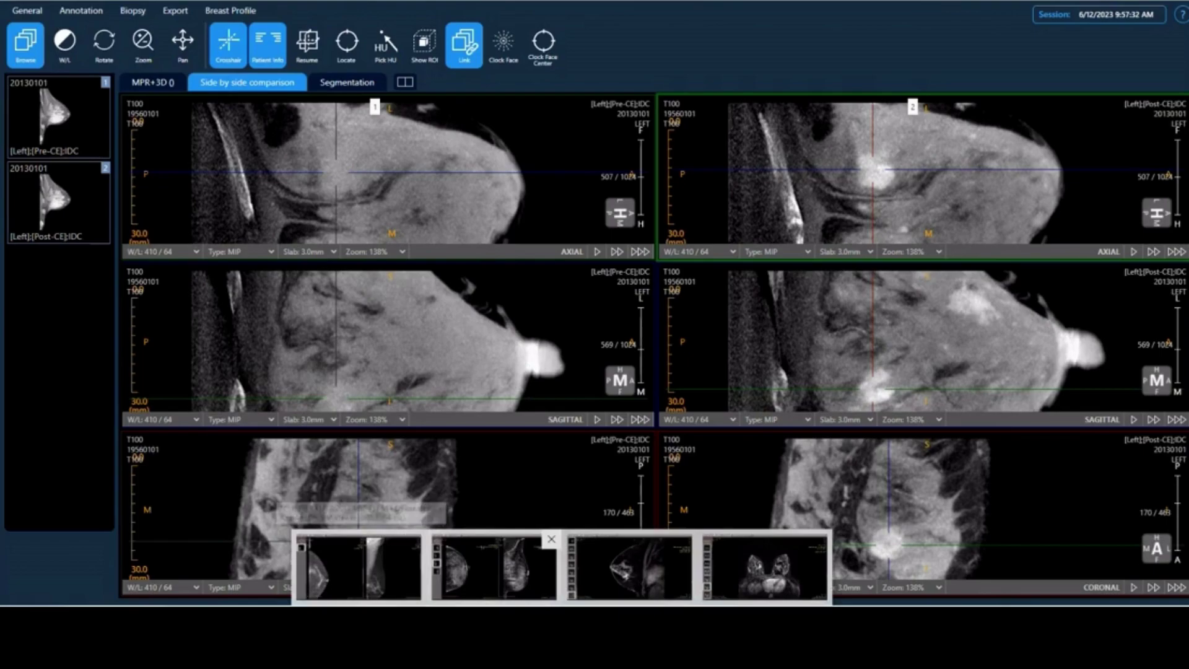
pyautogui.click(494, 567)
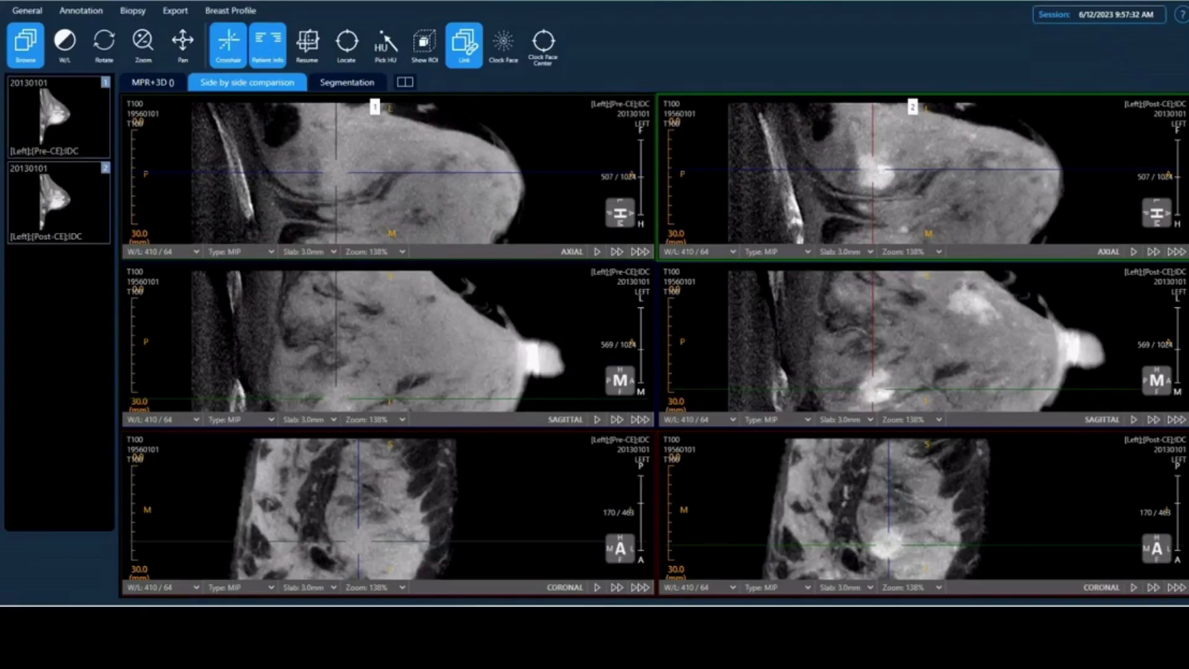
pyautogui.scroll(-3, 926, 338)
pyautogui.scroll(-5, 926, 338)
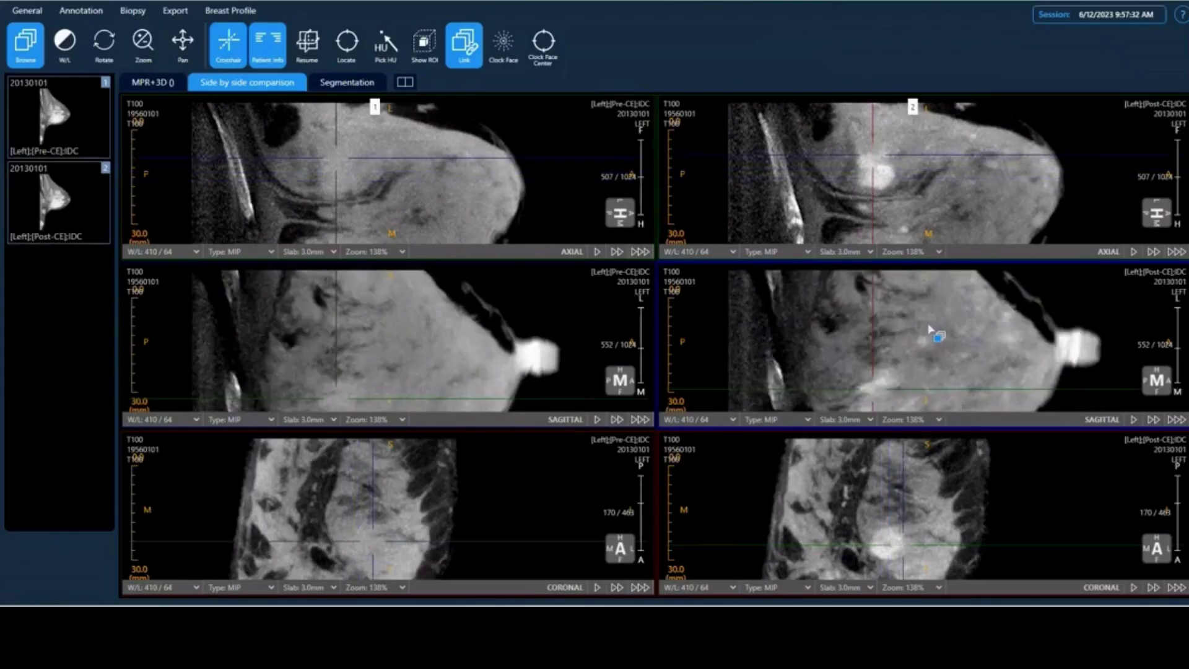